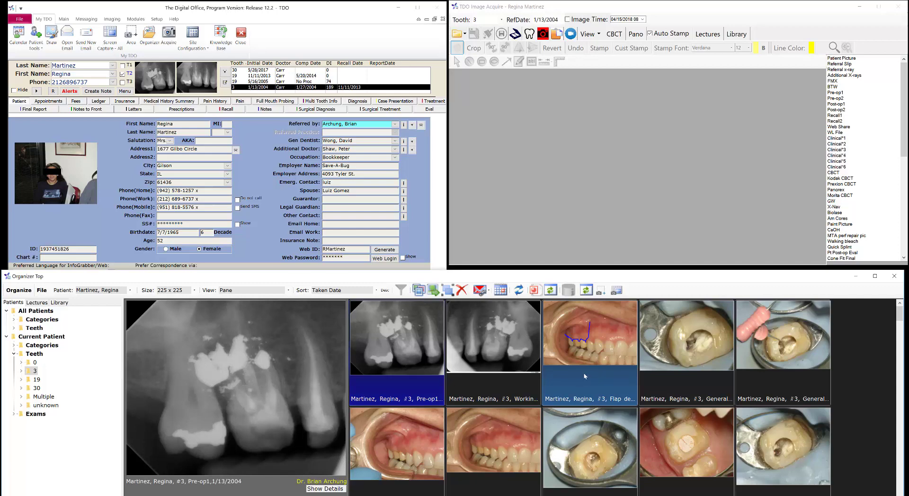
Step: Add the tooth 3 Post-op2 x-ray to the selected Pre-op1 x-ray and publish both images
scroll(579, 379, "down", 4)
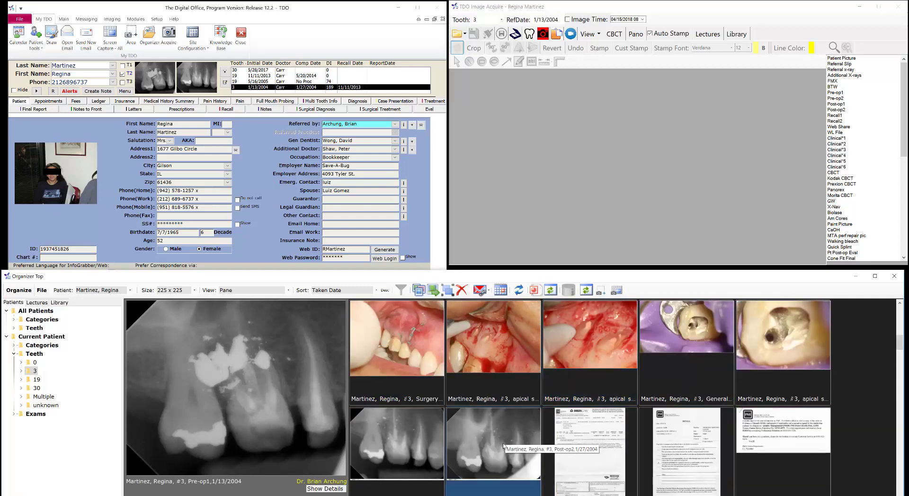
left_click(496, 457)
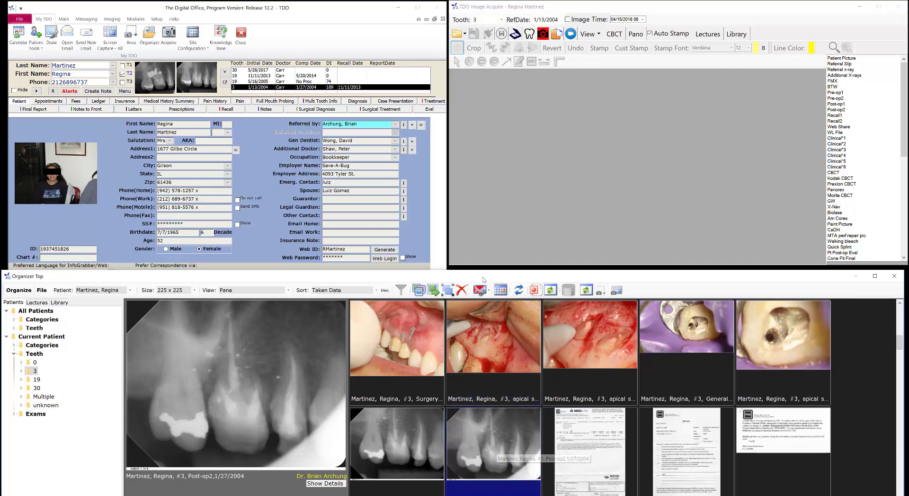
left_click(490, 292)
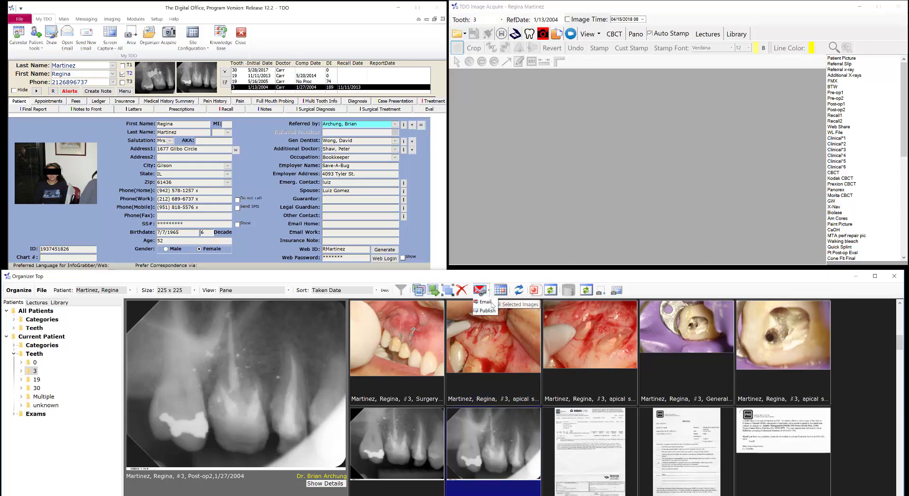
left_click(487, 311)
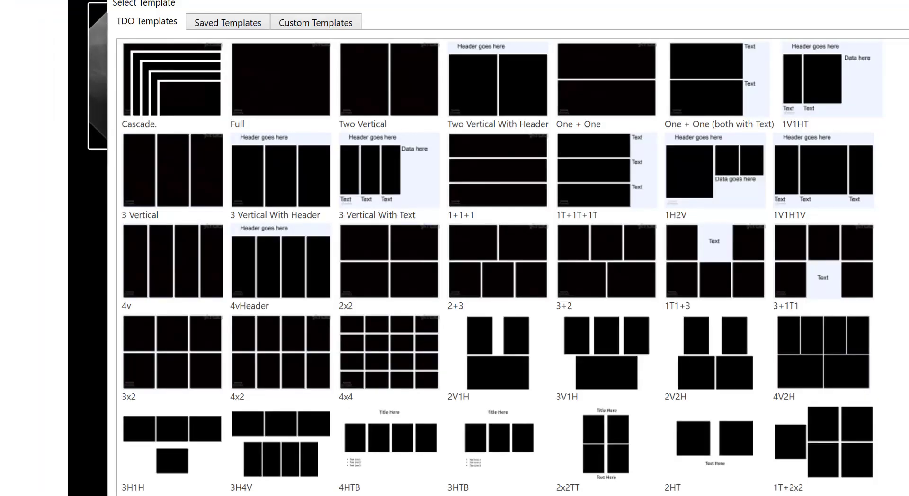
Step: Apply the Two Vertical With Header template and move the header text to the middle above the two x-rays
double_click(493, 75)
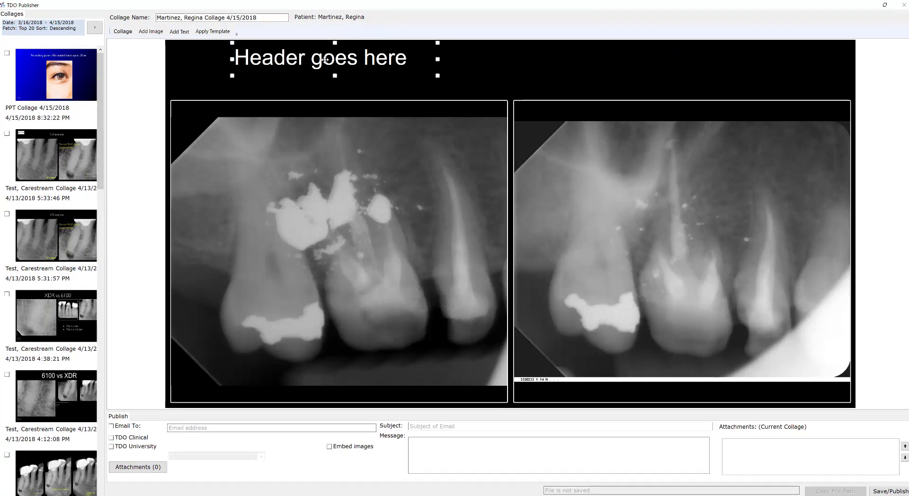
left_click_drag(325, 60, 487, 69)
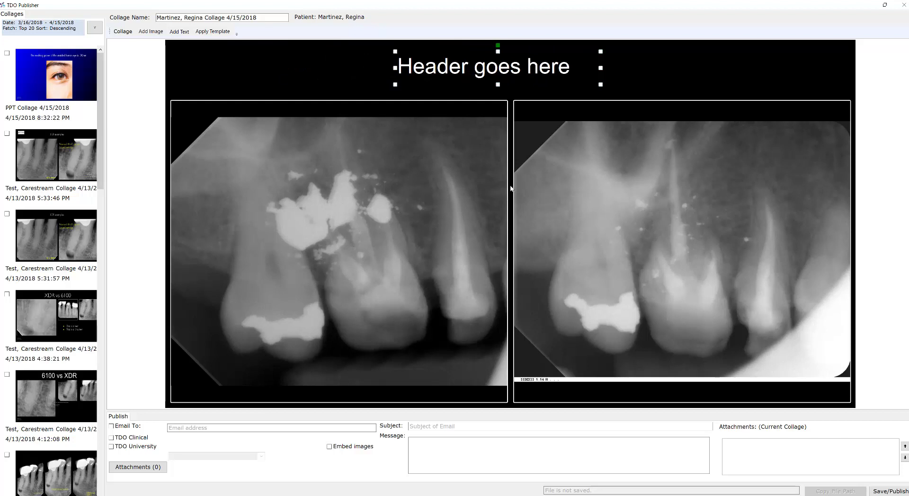
Step: Enlarge and reposition the pre-op x-ray so the teeth fill its collage frame
left_click(343, 249)
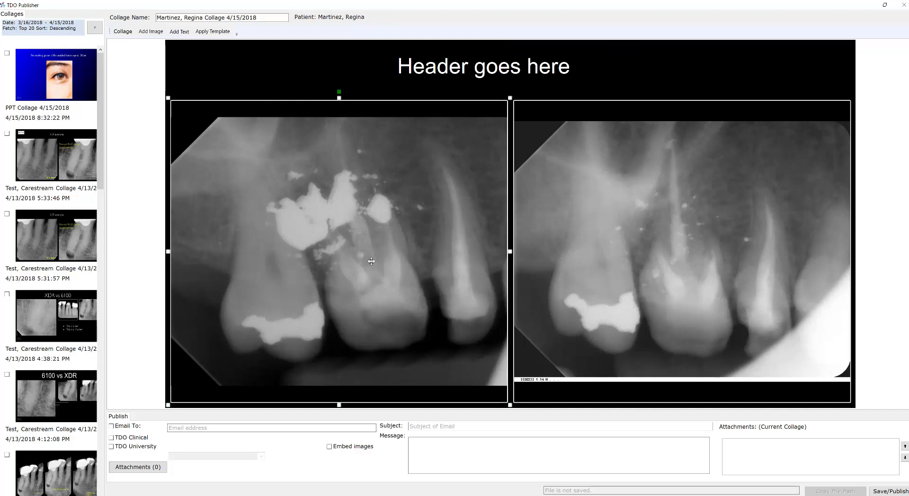
scroll(371, 261, "up", 2)
scroll(371, 261, "up", 3)
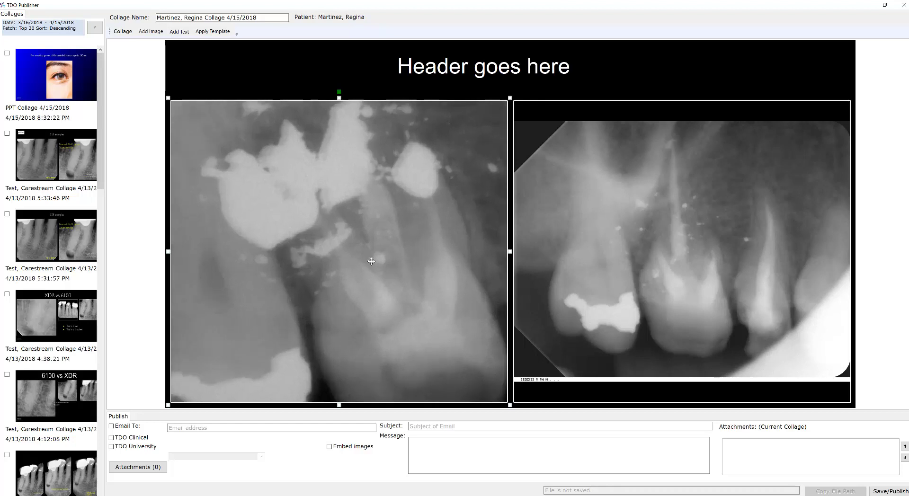
scroll(370, 261, "down", 5)
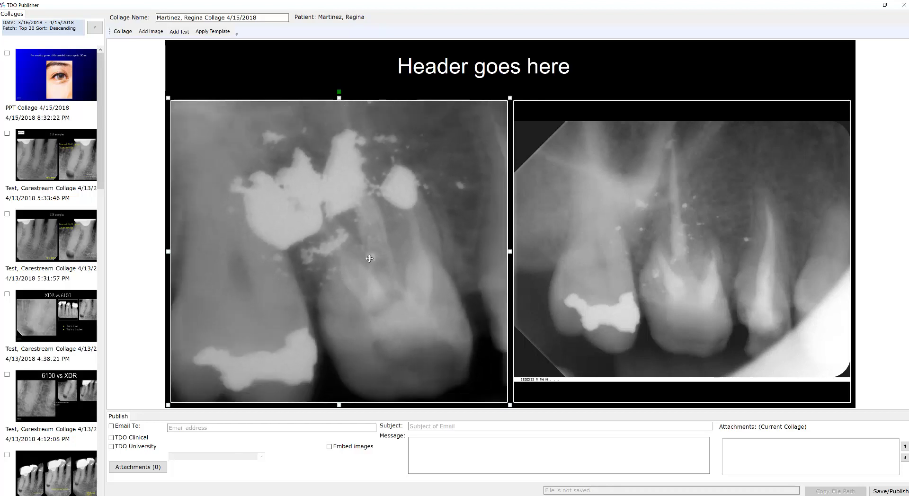
scroll(369, 258, "down", 1)
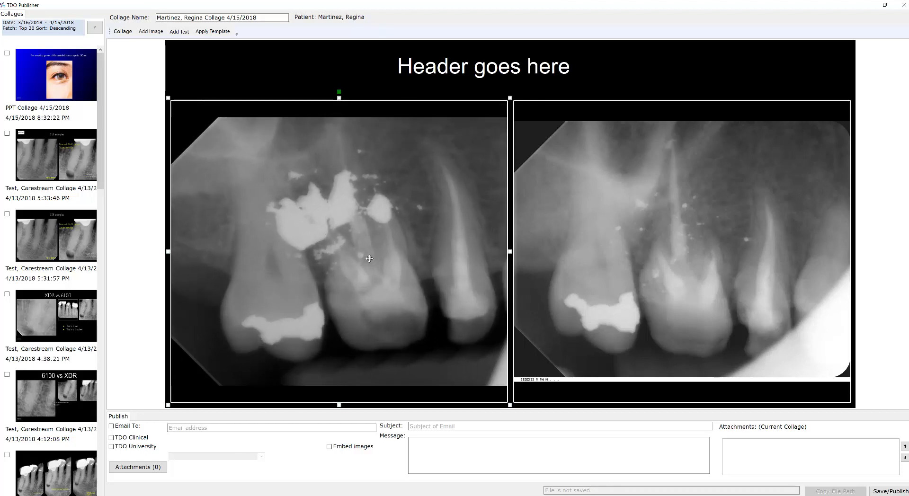
scroll(369, 259, "up", 3)
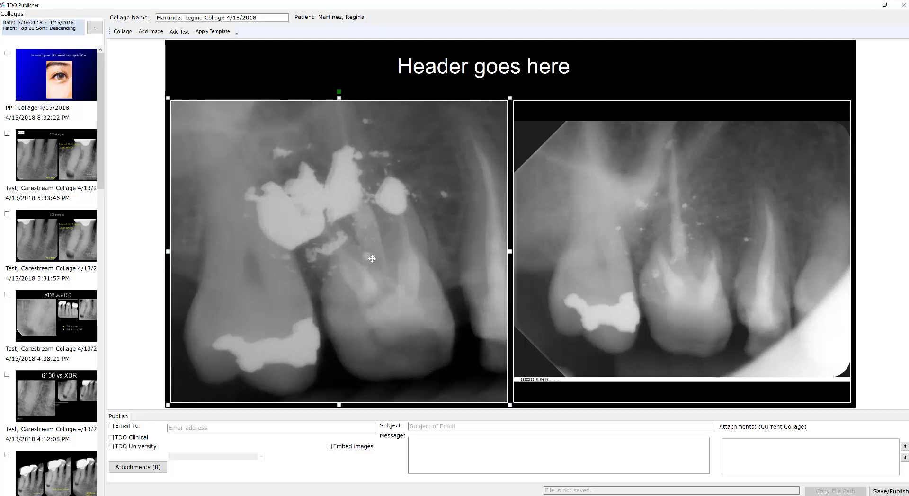
left_click_drag(372, 259, 374, 285)
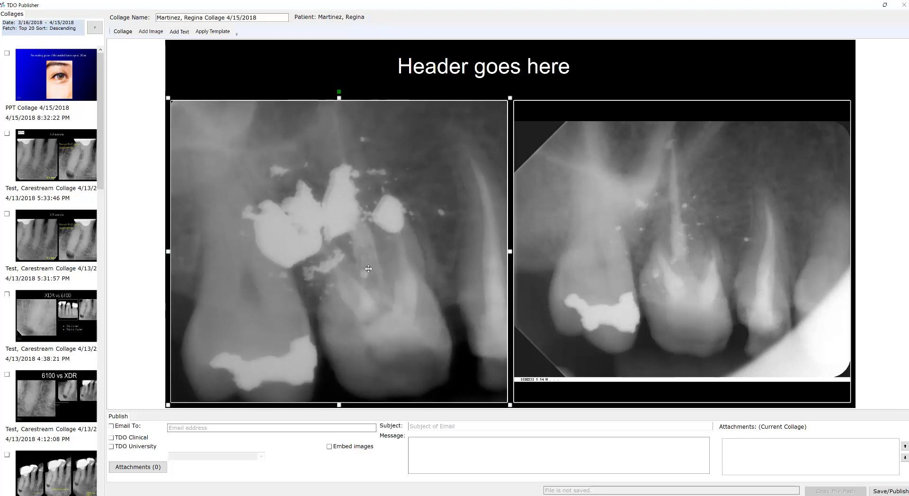
scroll(369, 269, "down", 1)
scroll(368, 269, "up", 1)
left_click_drag(367, 268, 365, 240)
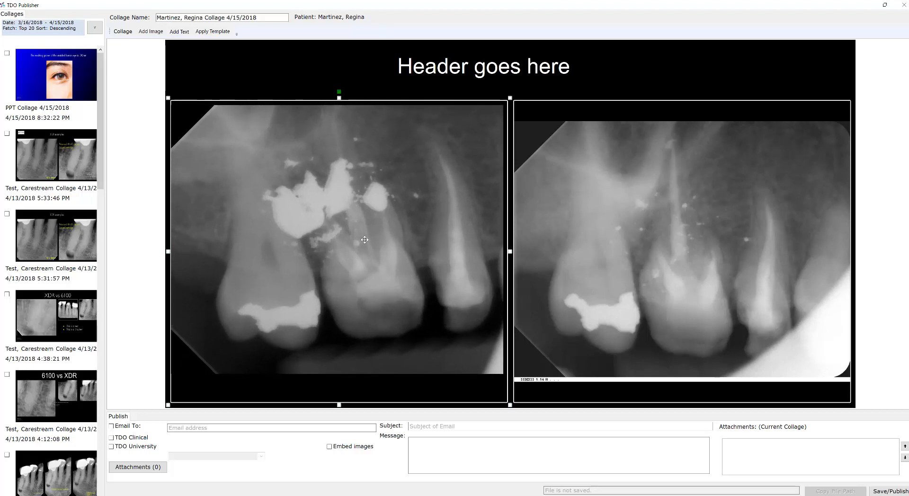
scroll(364, 240, "up", 1)
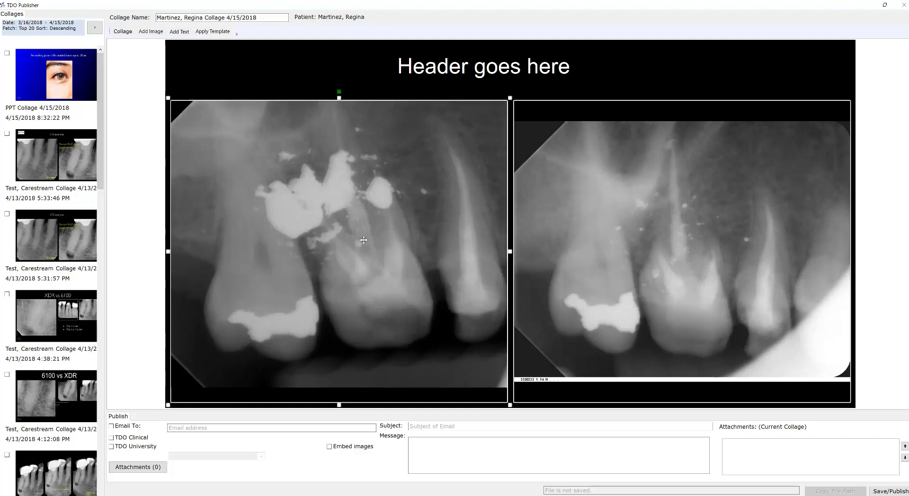
scroll(363, 240, "up", 1)
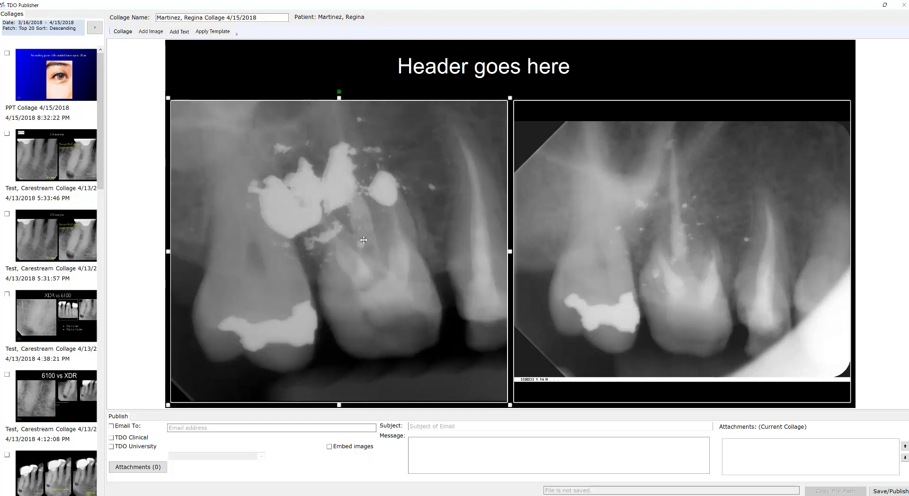
Step: Enlarge and shift the post-op x-ray to fill its frame, and lower the pre-op x-ray so the teeth line up
left_click(630, 260)
scroll(671, 260, "up", 1)
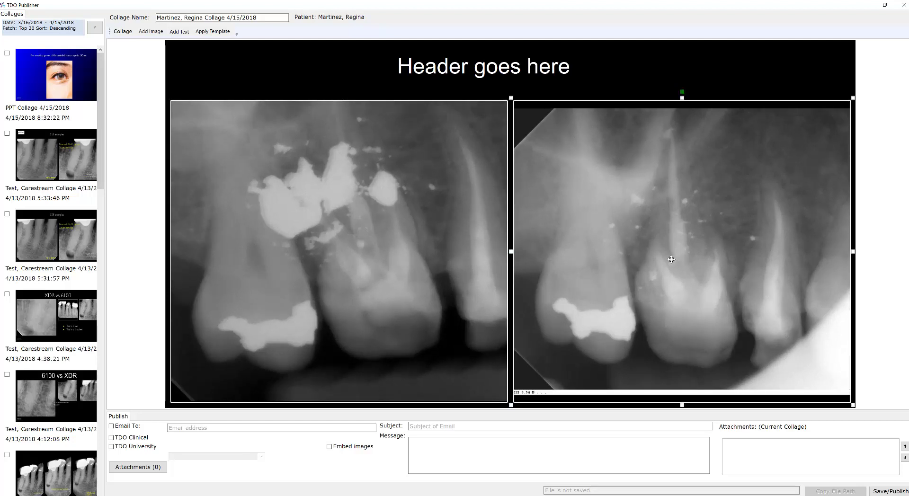
scroll(672, 259, "up", 2)
left_click_drag(672, 260, 665, 285)
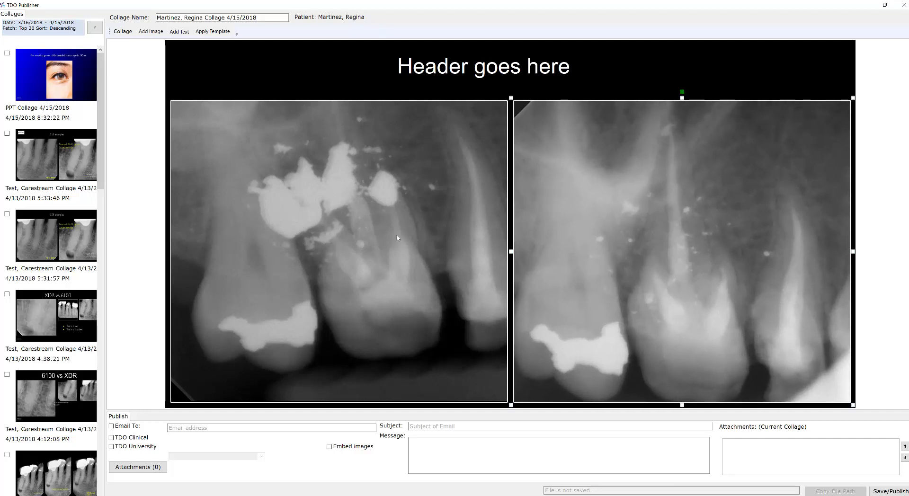
left_click(336, 210)
left_click_drag(342, 210, 342, 226)
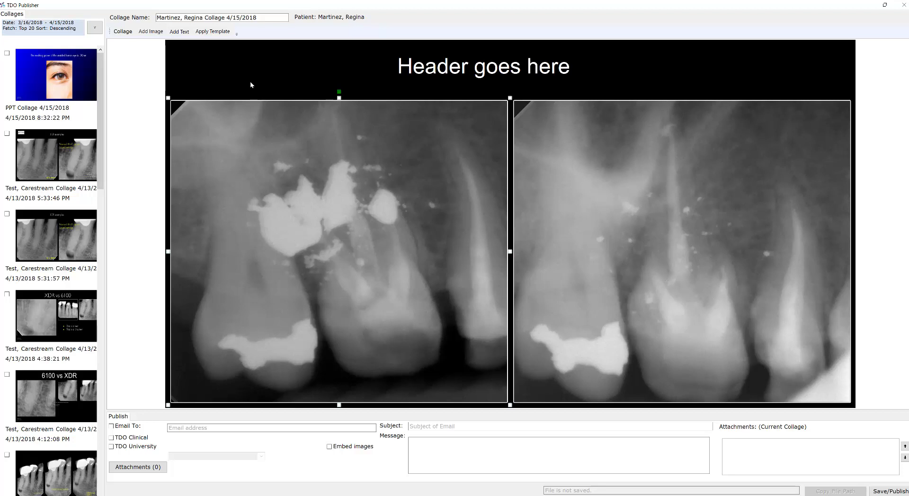
Step: Remove the borders from the collage images and show their labels
left_click(123, 31)
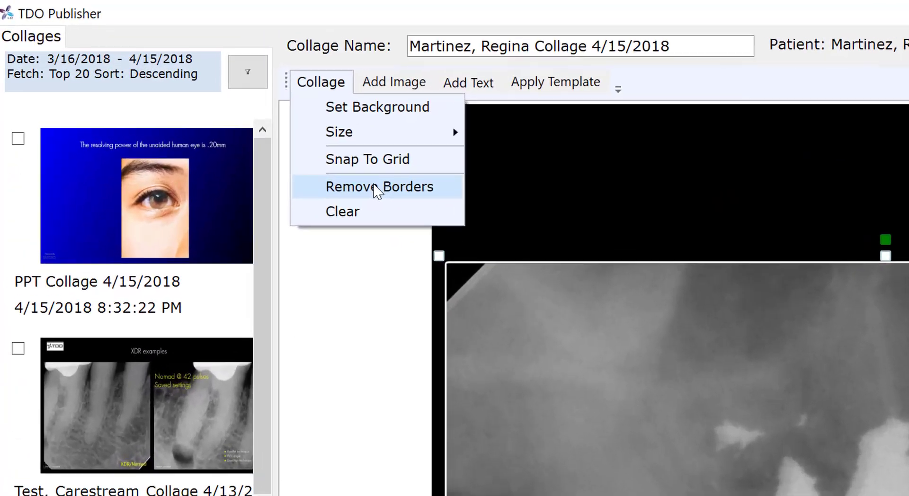
left_click(247, 124)
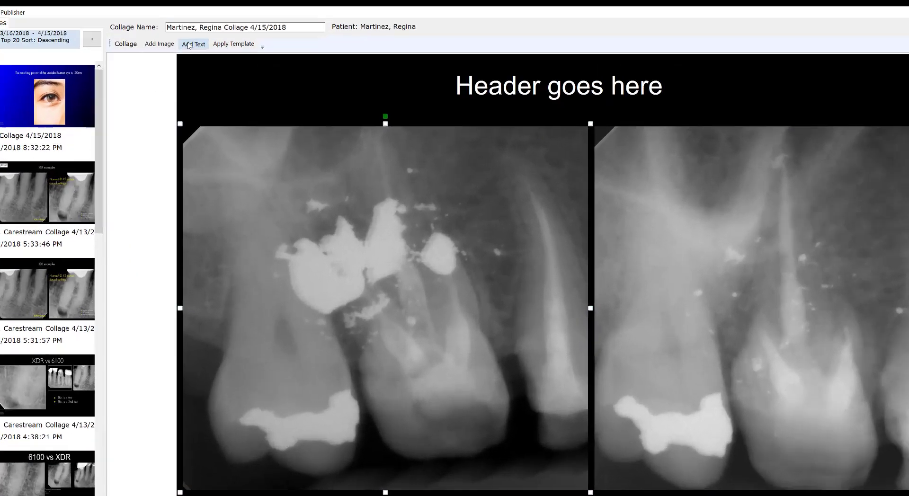
left_click(179, 31)
left_click(363, 175)
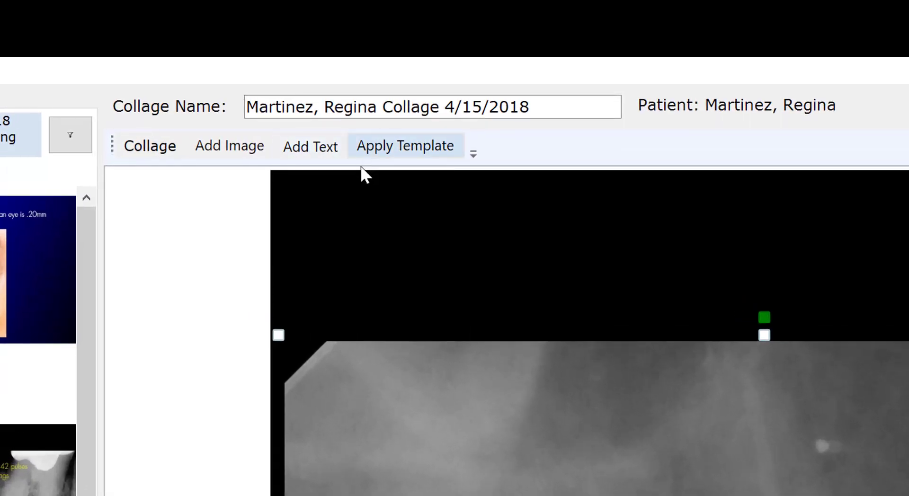
left_click(315, 152)
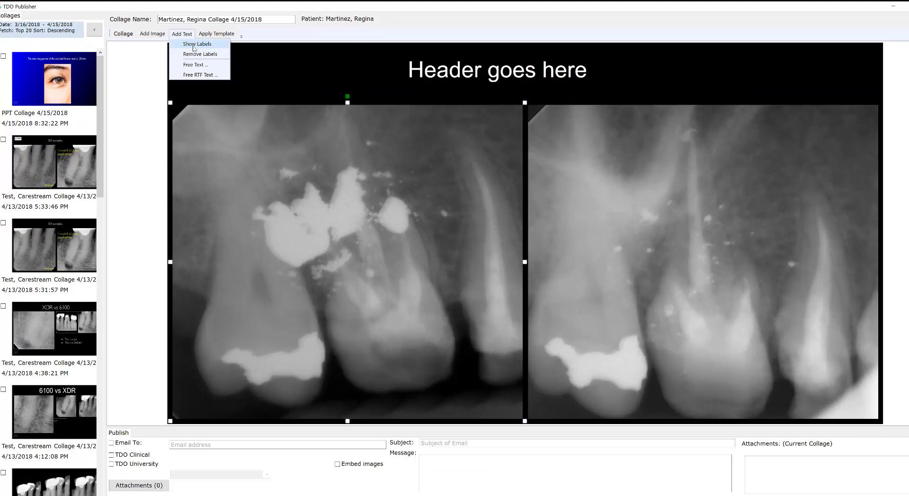
left_click(296, 134)
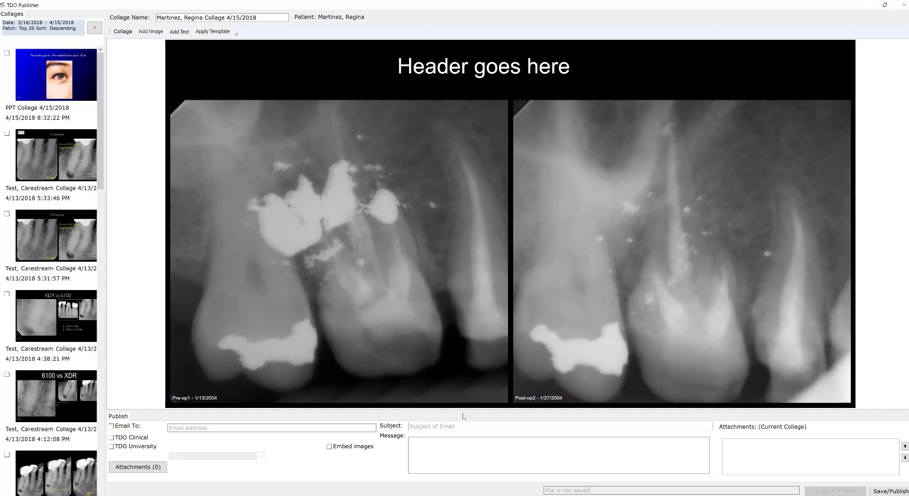
Step: Replace the header text with "Retreatment and Surgery 2004" and center it above the x-rays
double_click(484, 67)
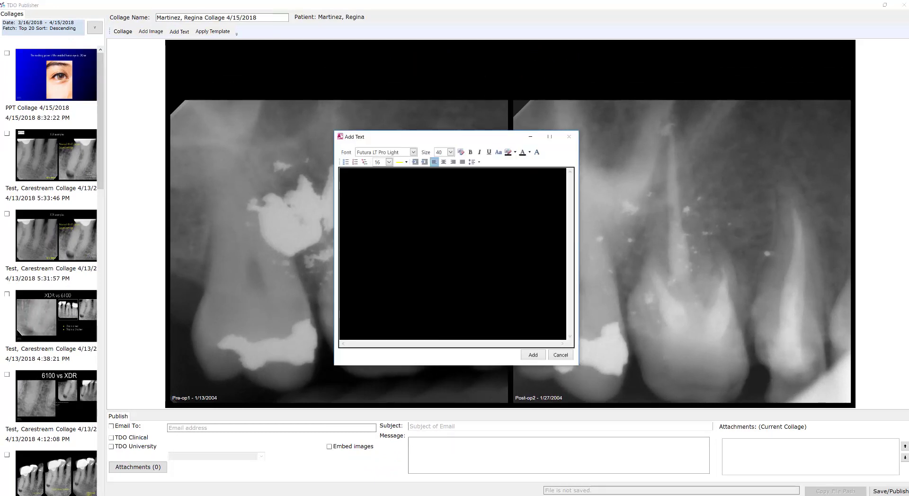
type("Retreatment and Surgery 2004")
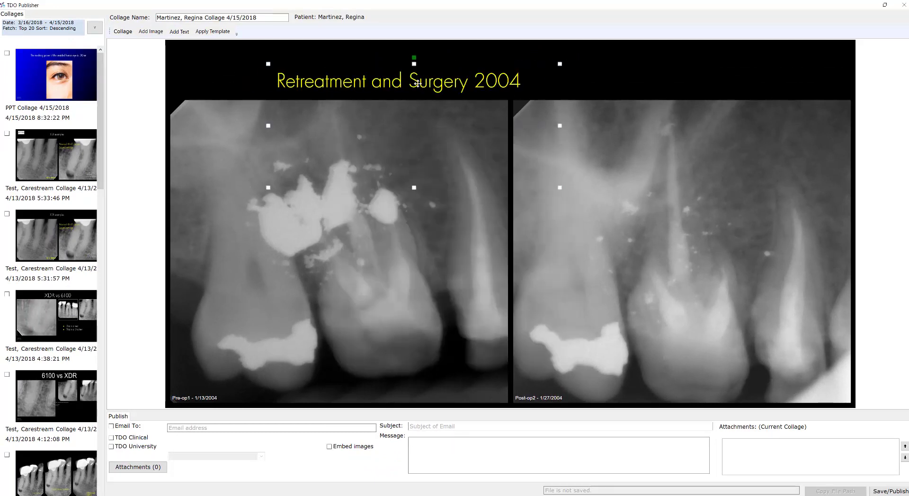
left_click_drag(382, 78, 482, 75)
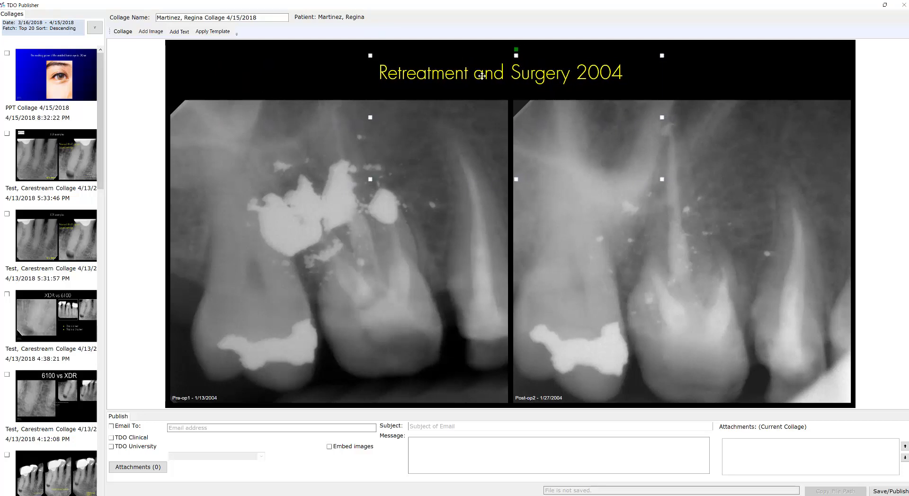
left_click(162, 225)
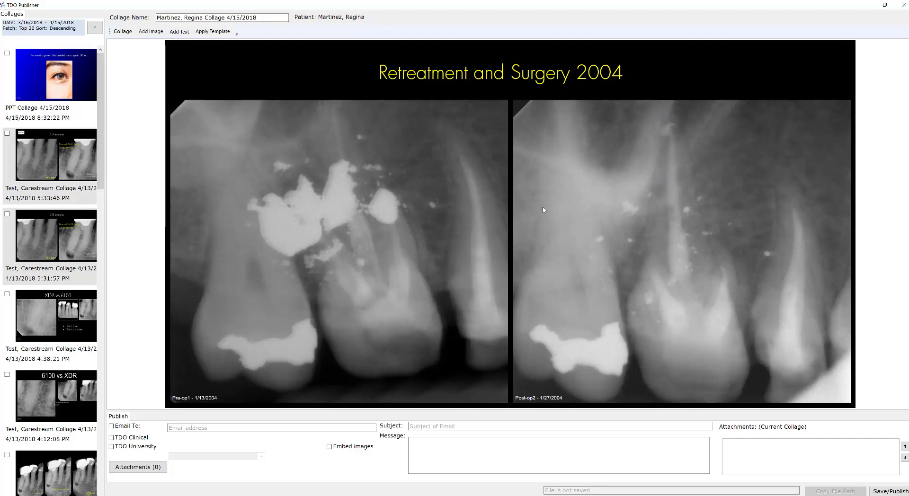
Step: Save the finished before-and-after collage and dismiss the confirmation
left_click(881, 492)
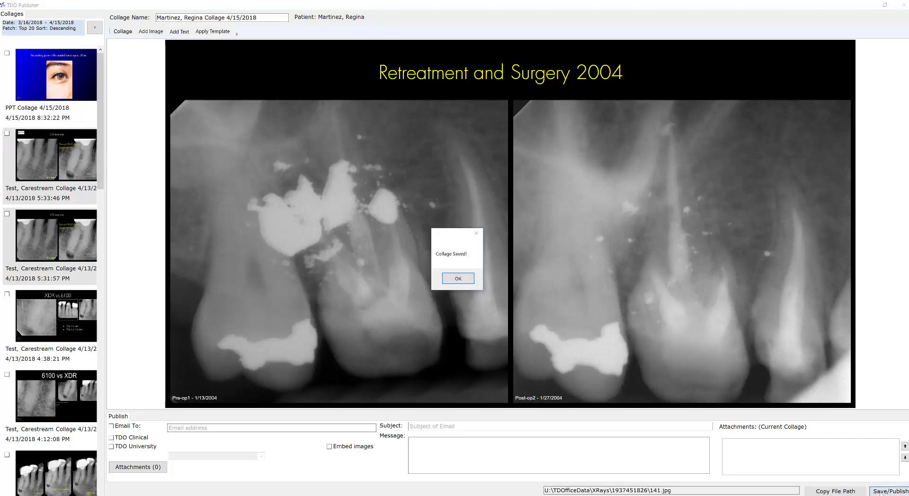
left_click(462, 280)
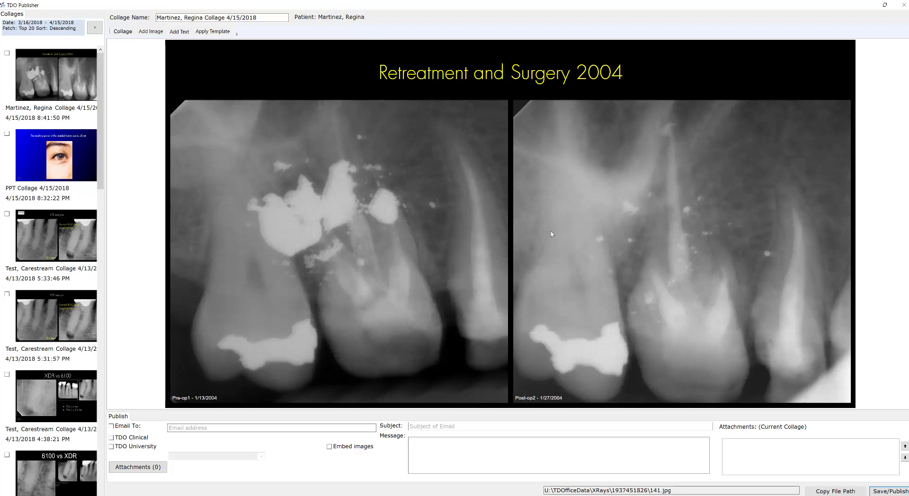
Step: Open the saved PPT Collage 4/15/2018, inspect its image and title elements, reopen the new x-ray collage, and close the publisher
left_click(40, 154)
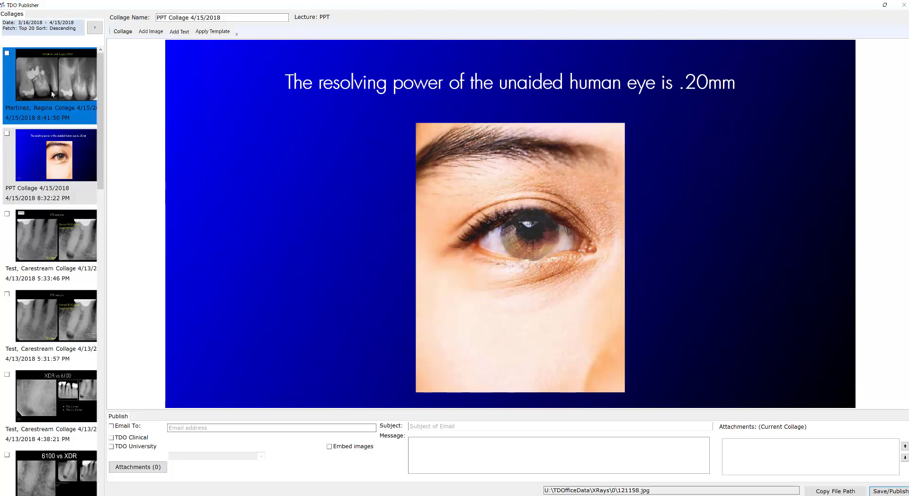
left_click(494, 244)
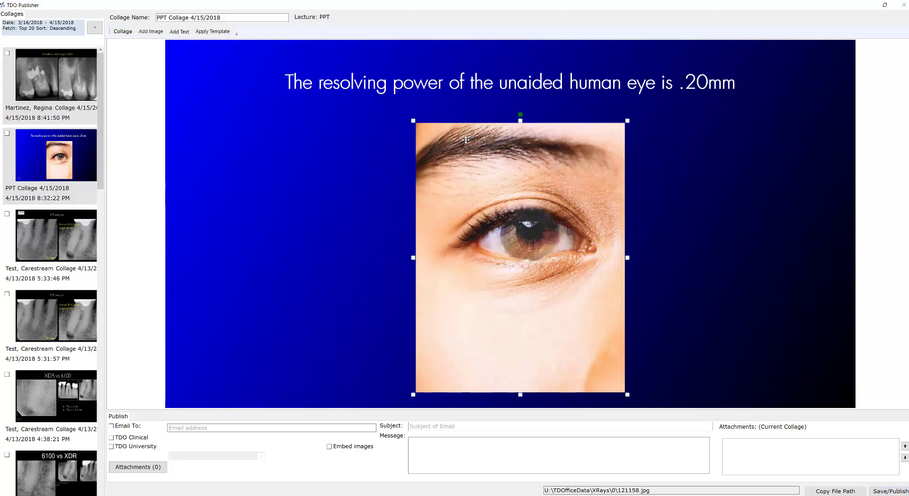
left_click(393, 82)
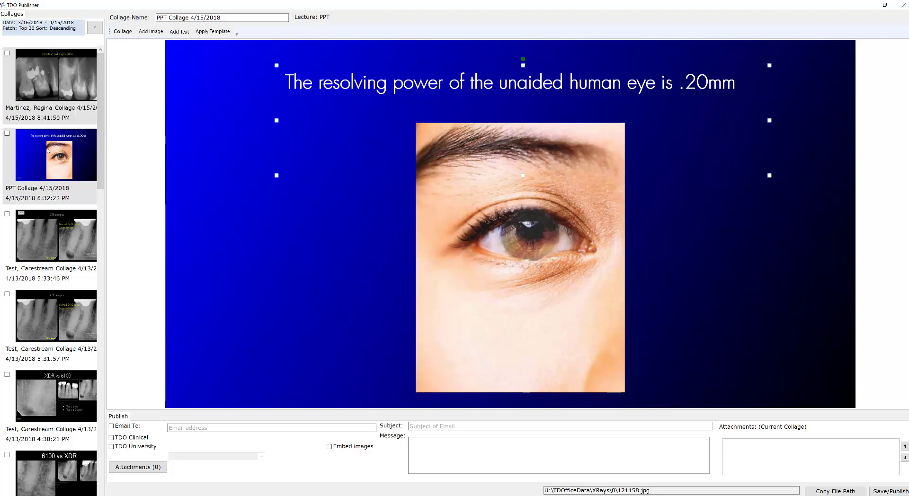
left_click(47, 78)
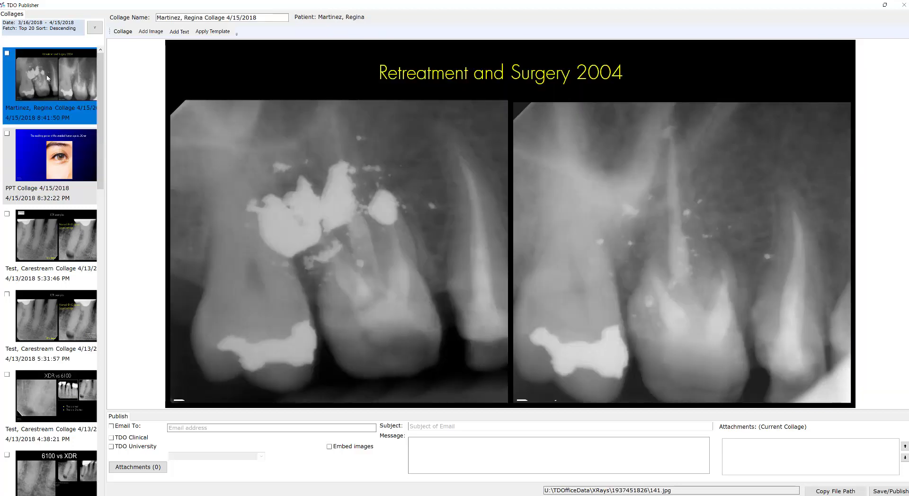
left_click(902, 4)
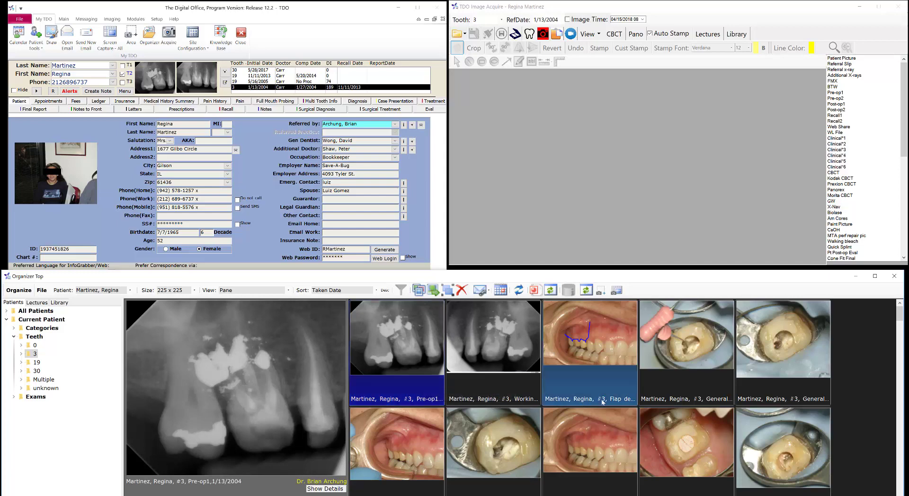
Step: Add the access photos from 1/13/2004 and 1/27/2004, the apical surgery photo and Post-op2 to the Pre-op1 selection, and publish them as a new collage
left_click(684, 381)
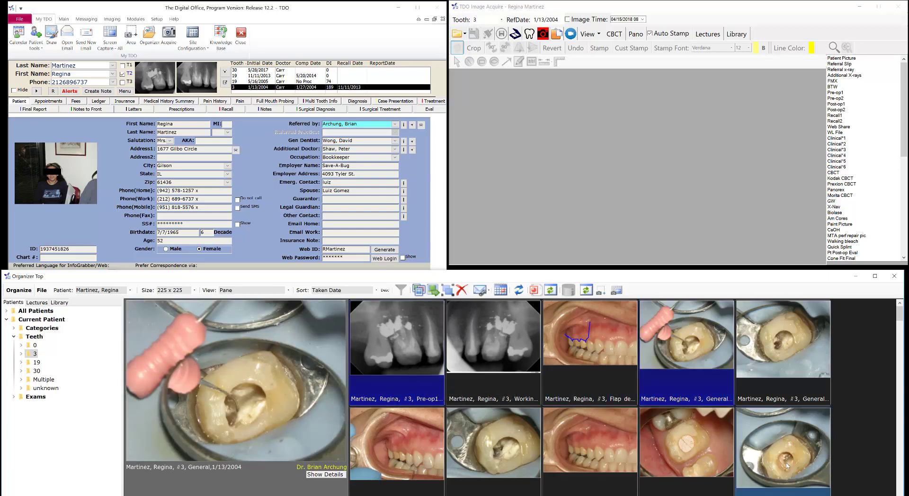
scroll(770, 450, "down", 2)
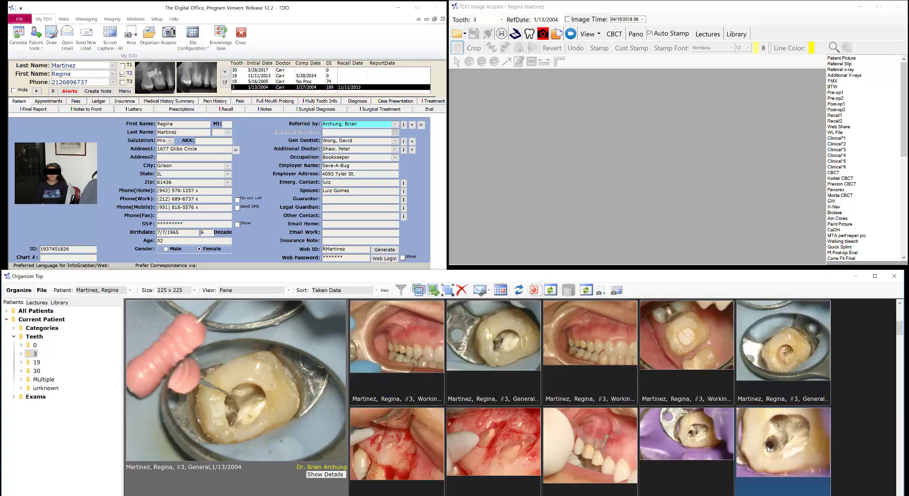
left_click(699, 448)
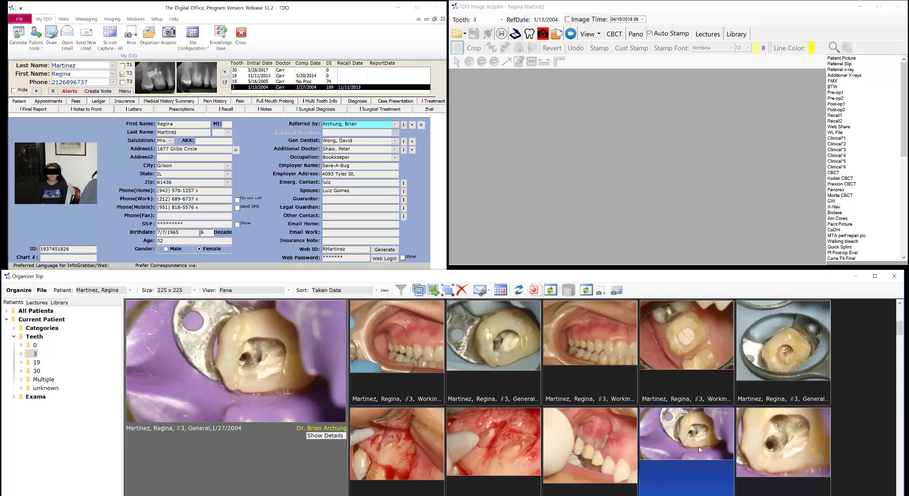
scroll(698, 447, "down", 2)
scroll(502, 353, "down", 2)
left_click(502, 353)
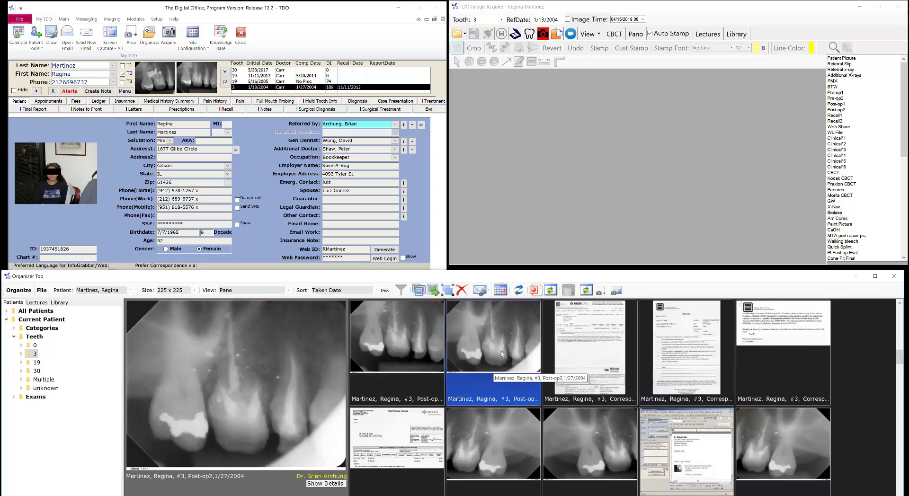
left_click(488, 292)
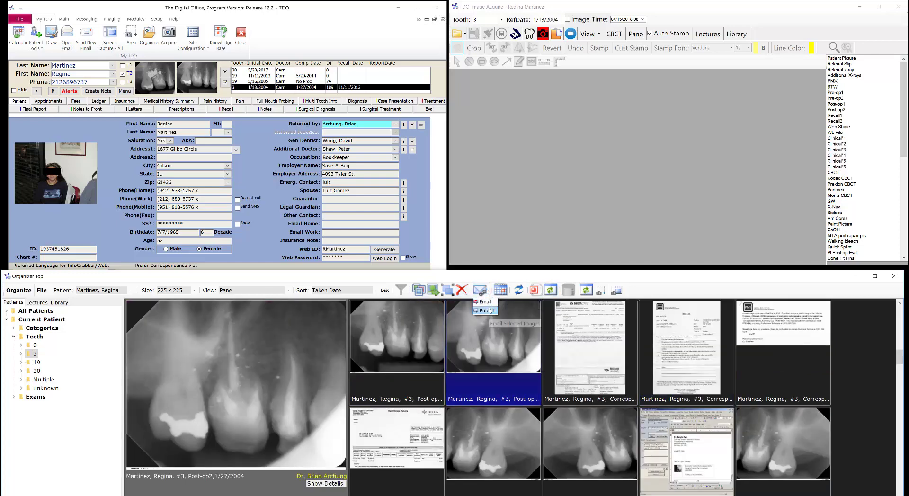
left_click(490, 311)
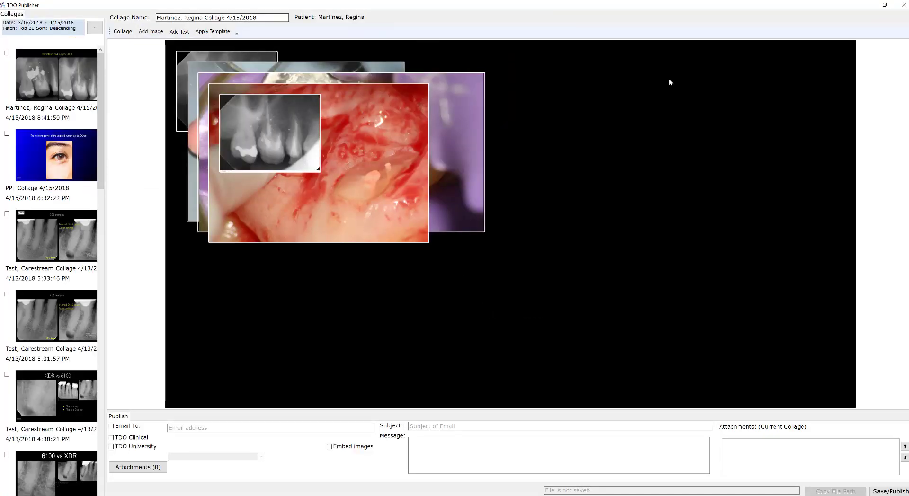
Step: Arrange the five collage images with the 1T+2x2 template and remove their borders
left_click_drag(455, 156, 454, 208)
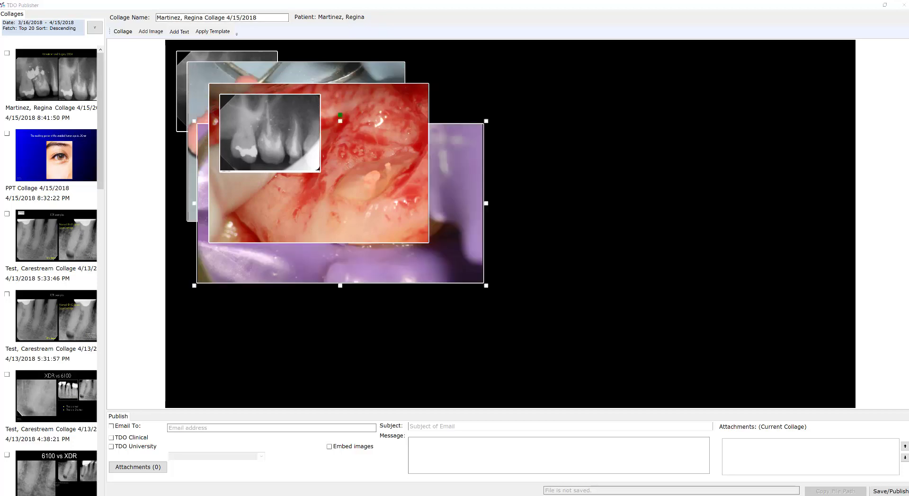
left_click(213, 35)
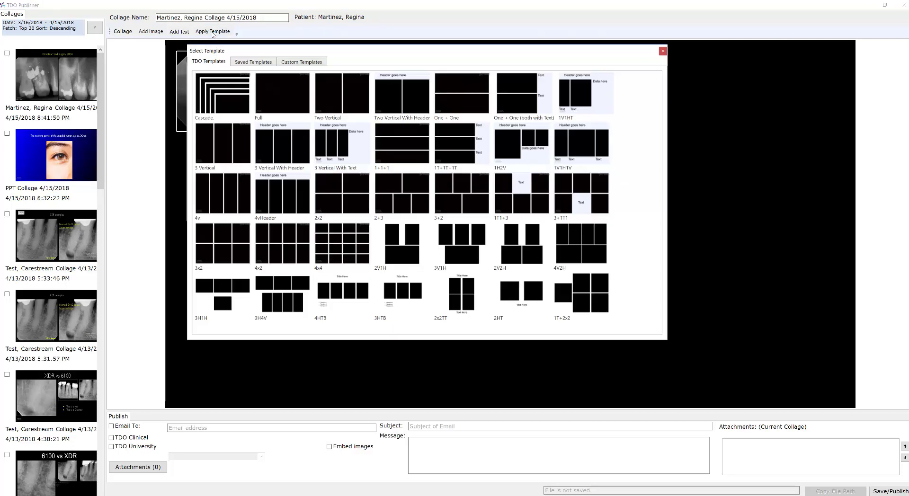
double_click(577, 285)
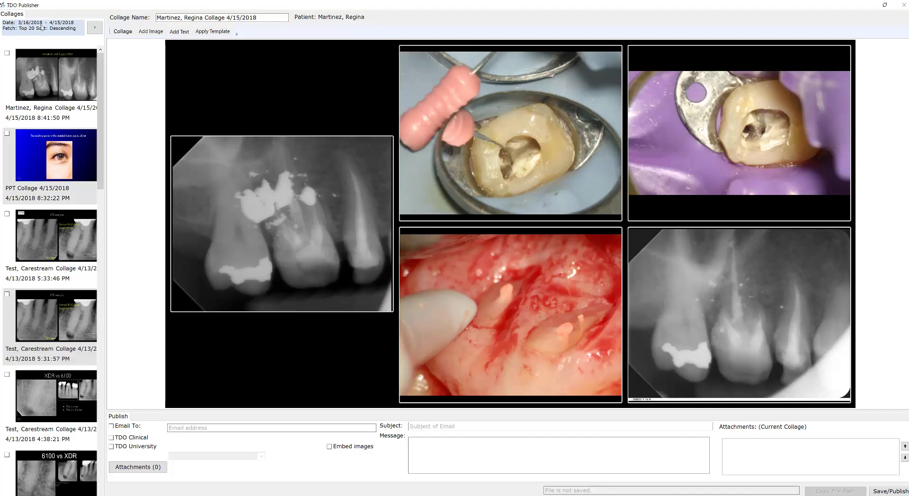
left_click(123, 31)
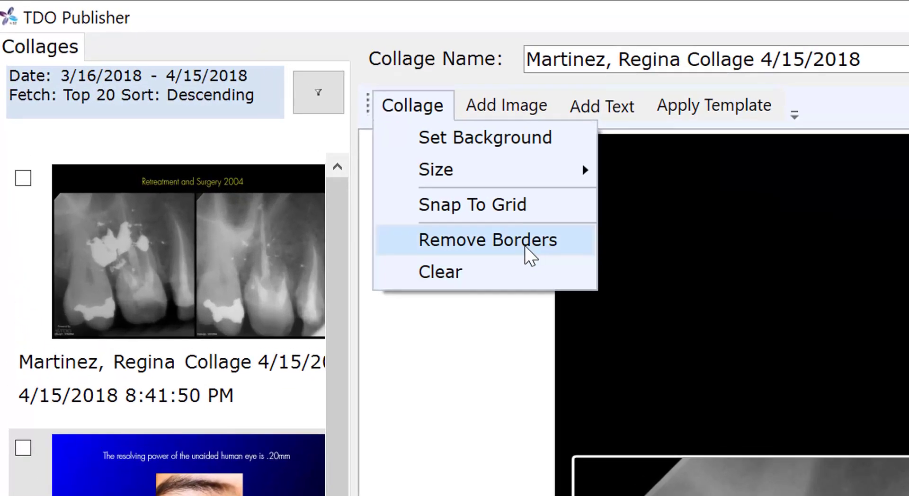
left_click(526, 250)
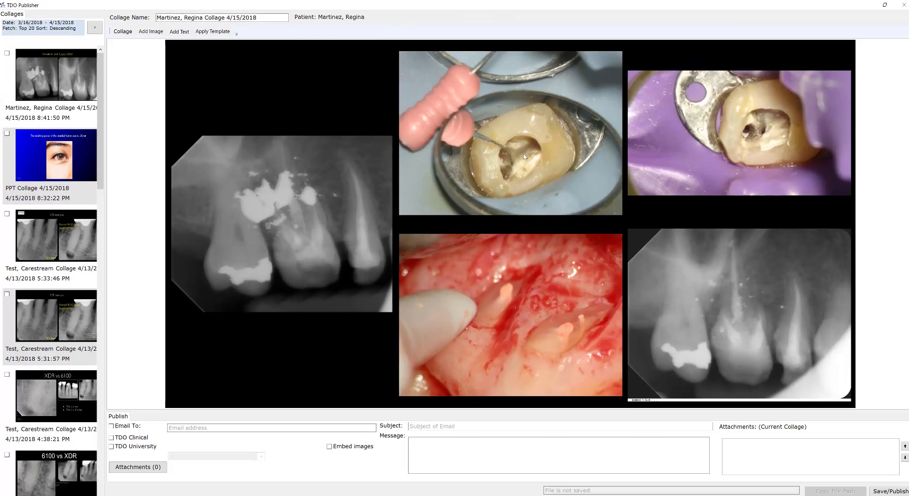
Step: Enlarge the two access photos and the post-op x-ray to fill their frames, and show the labels on all images
left_click(522, 153)
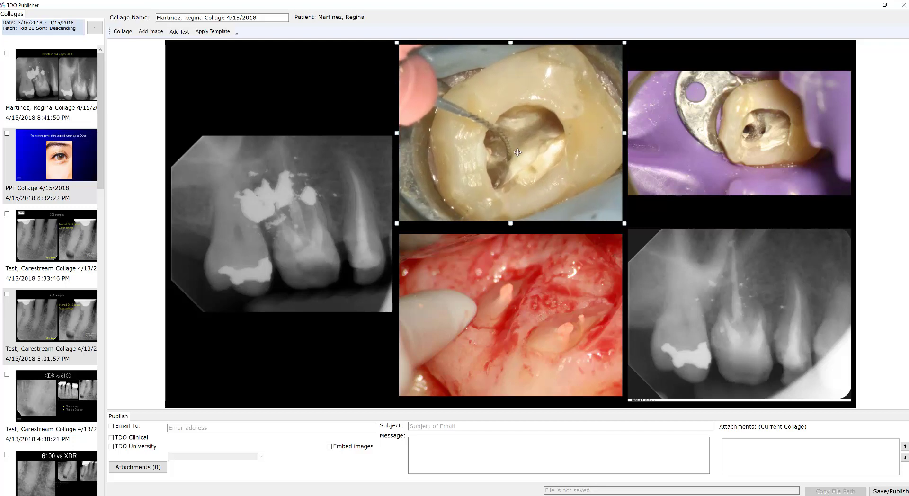
left_click(715, 166)
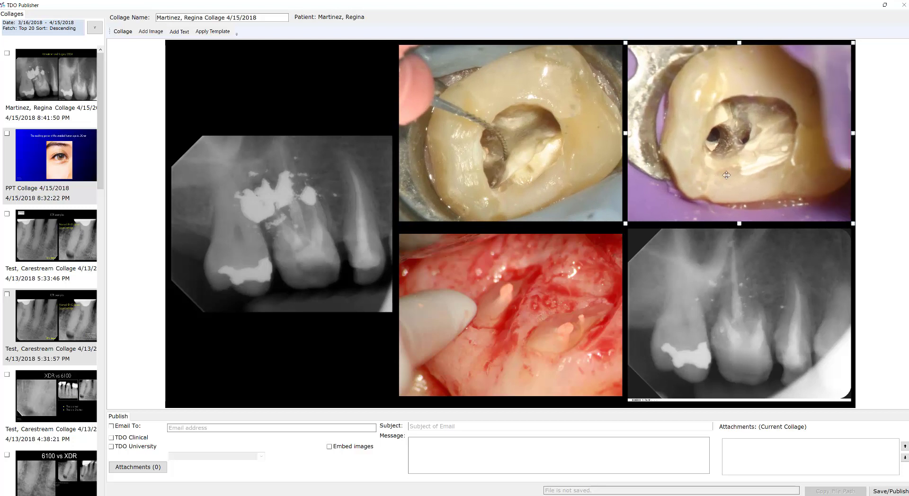
left_click(763, 328)
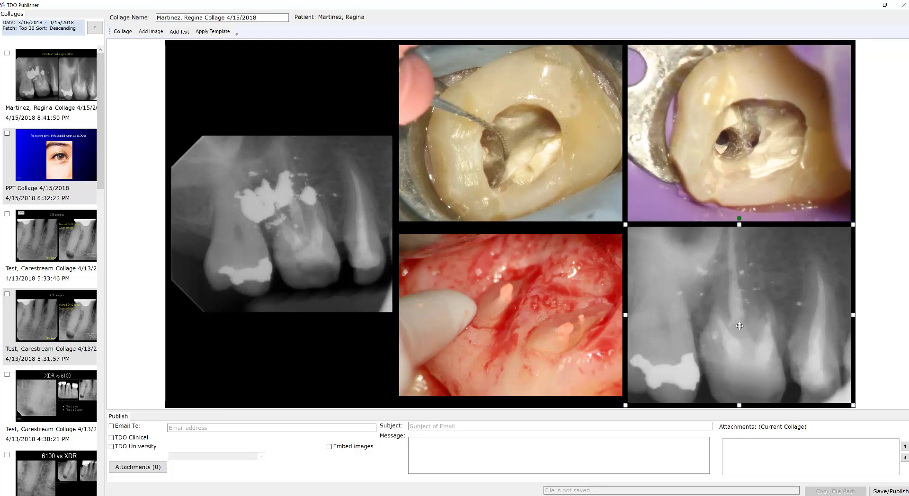
left_click(178, 32)
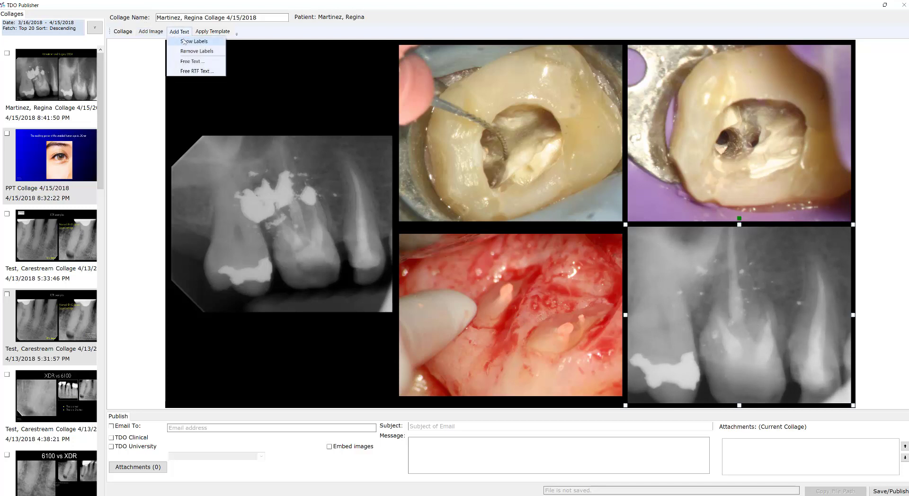
left_click(185, 42)
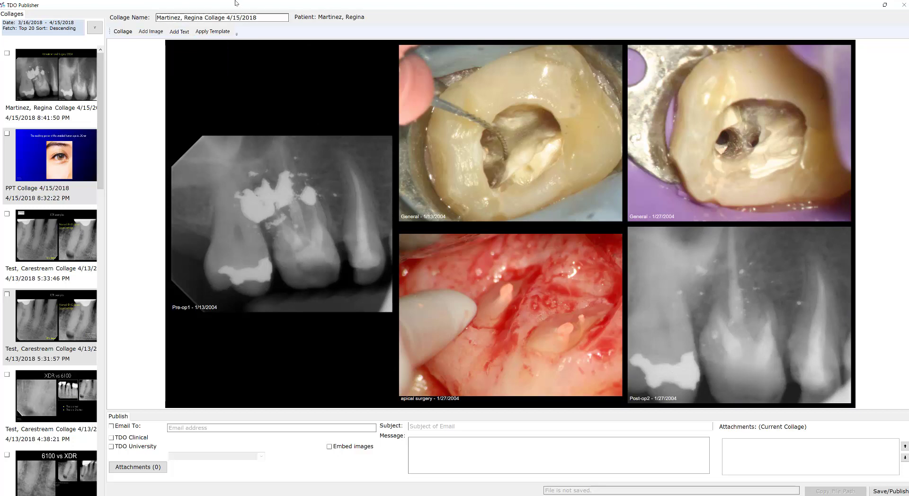
Step: Move the pre-op x-ray and its label up level with the access photos, and enlarge the apical surgery photo to fill its frame
left_click(268, 202)
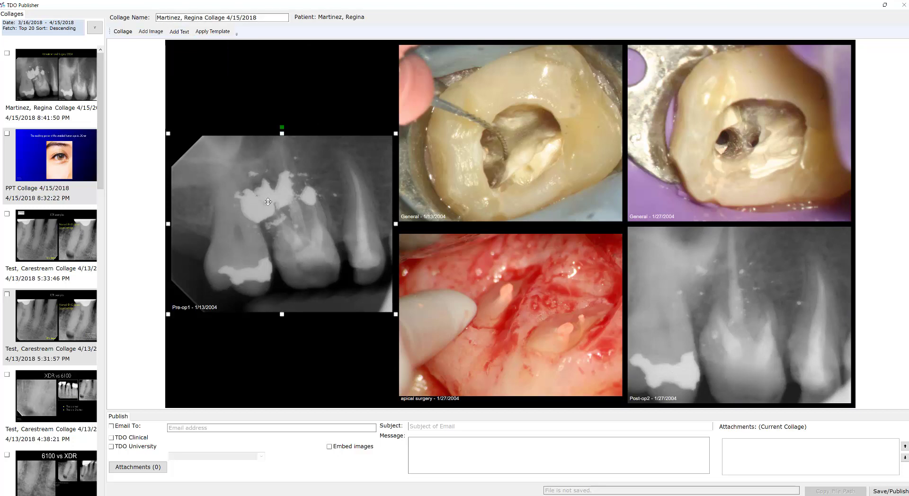
left_click(122, 31)
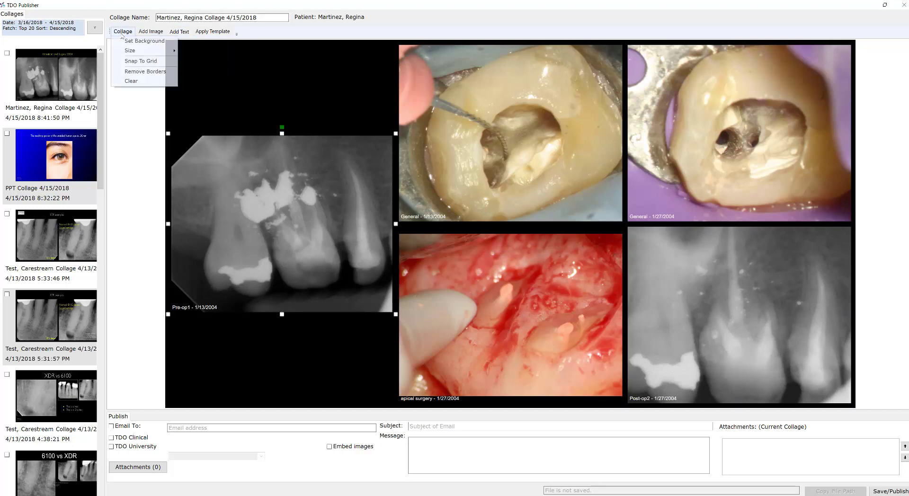
left_click(158, 73)
left_click_drag(290, 244, 293, 158)
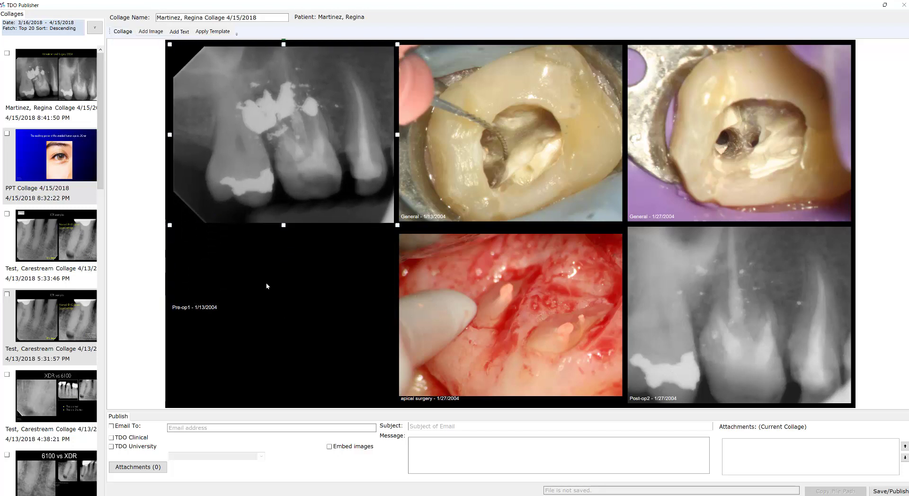
left_click(202, 308)
left_click_drag(202, 309, 203, 214)
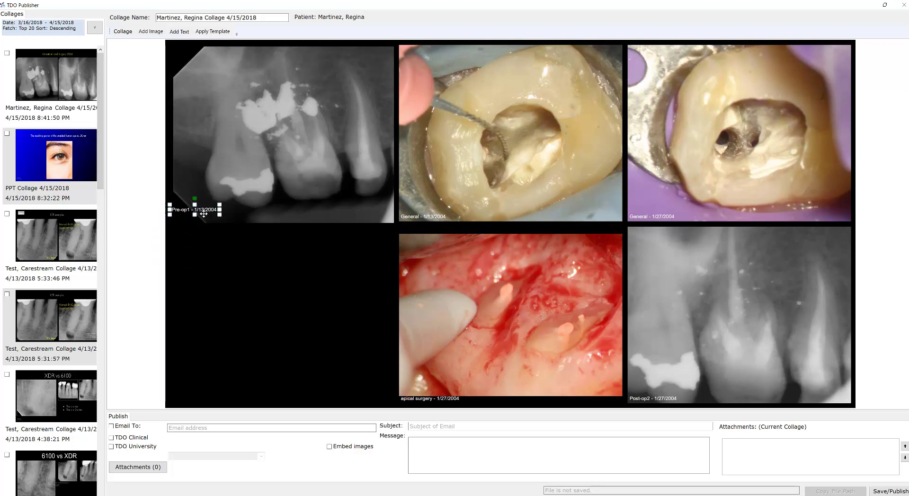
left_click(237, 269)
left_click(510, 315)
Step: Add 24-point rich text "Prior treatment by an endodontist", "Prior surgery by another endodontist", "OMFS recommended extraction" and place it below the pre-op x-ray
left_click(179, 31)
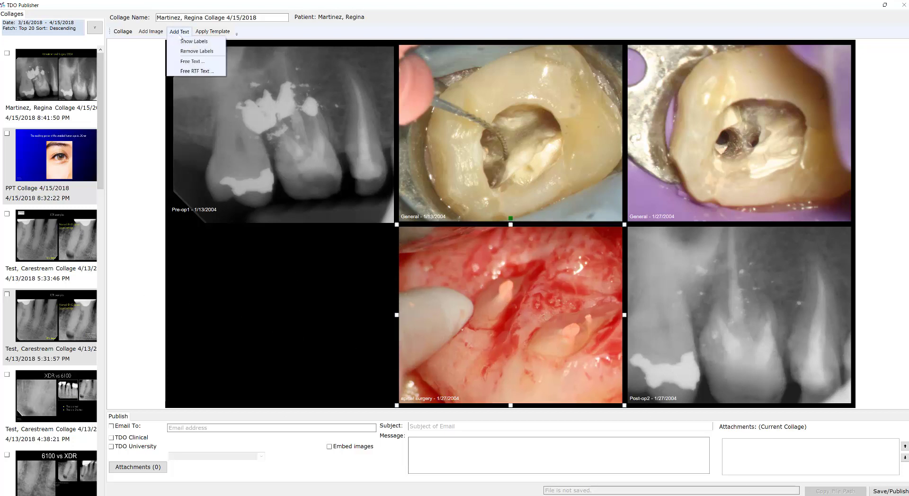
left_click(201, 71)
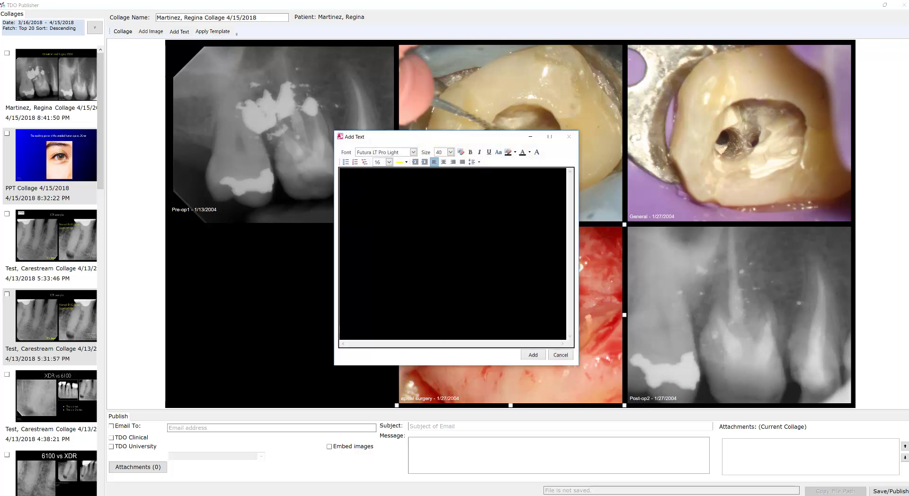
left_click(450, 152)
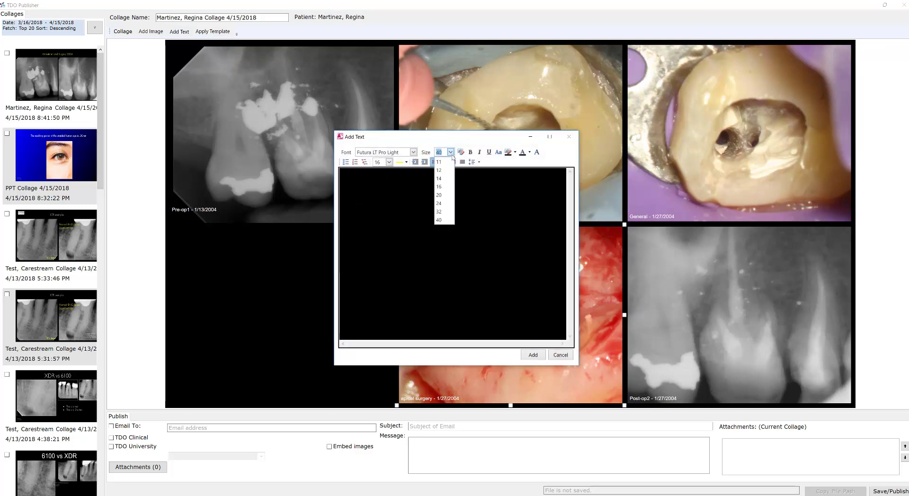
left_click(444, 204)
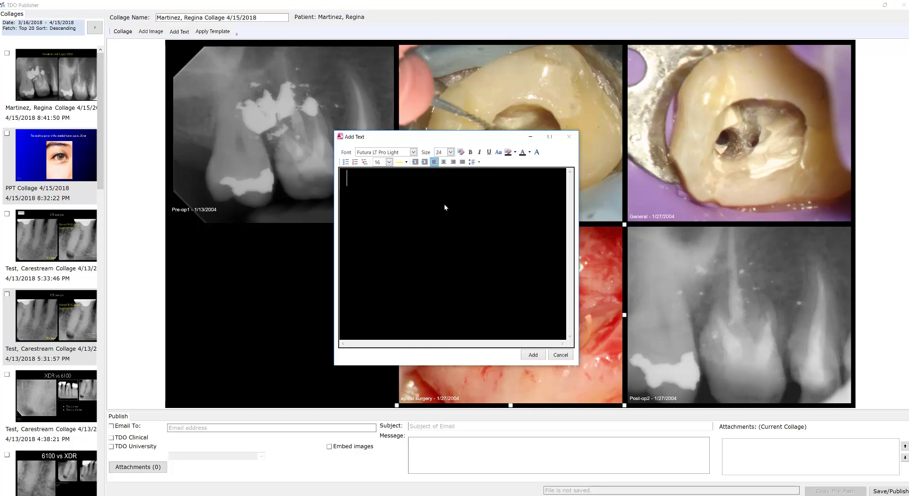
type("Prior")
type("treatment by an endodontist Prior surgery by another endodontist OMFS recommended extraction")
left_click(533, 354)
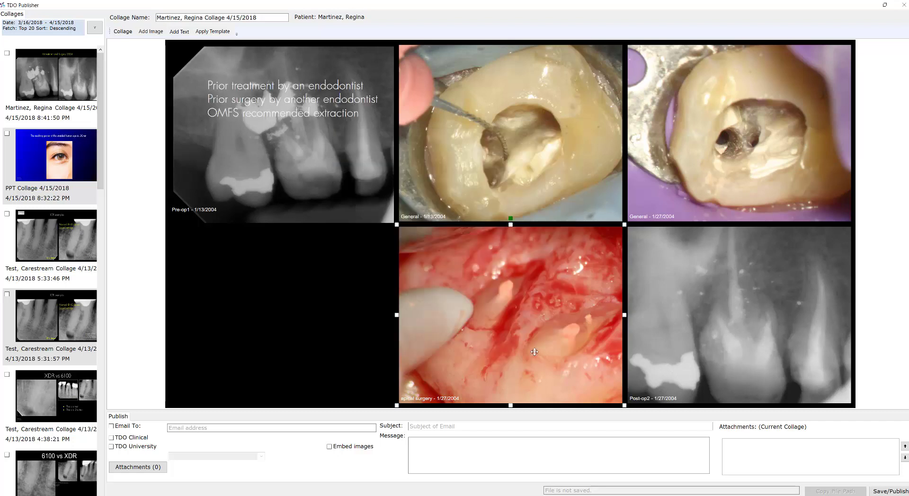
left_click(287, 101)
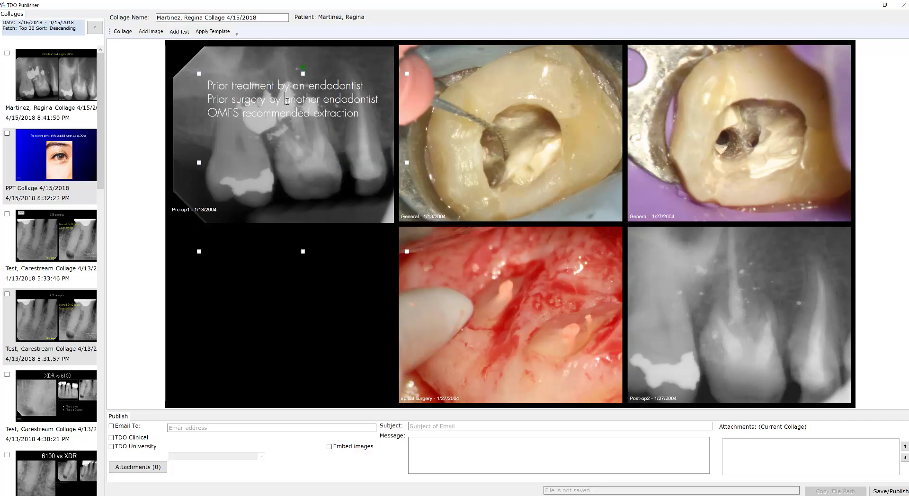
left_click_drag(287, 101, 277, 309)
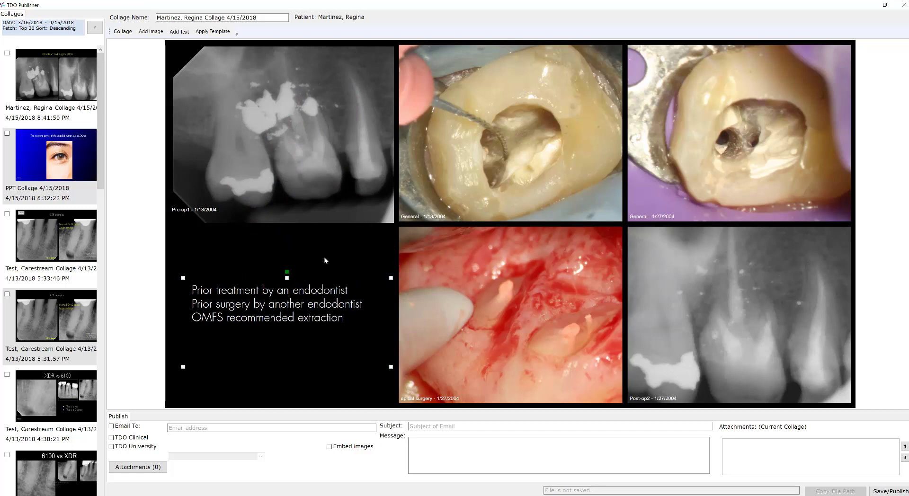
Step: Format the three lines of the text block as a bulleted list with orange bullets, each line unwrapped, and update the collage text
right_click(311, 307)
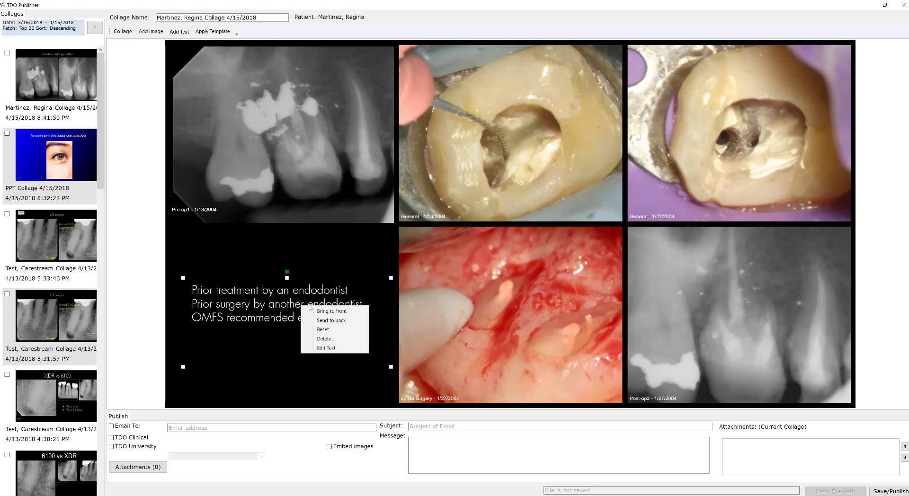
left_click(330, 348)
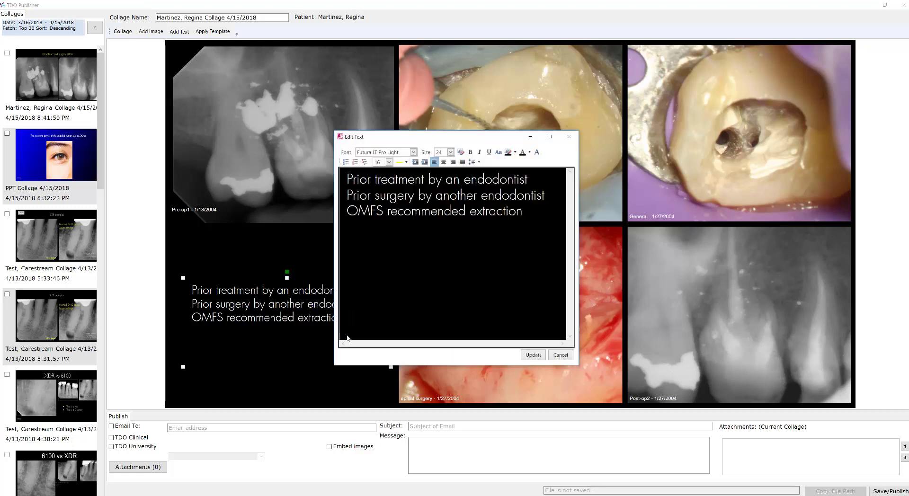
left_click_drag(531, 211, 345, 177)
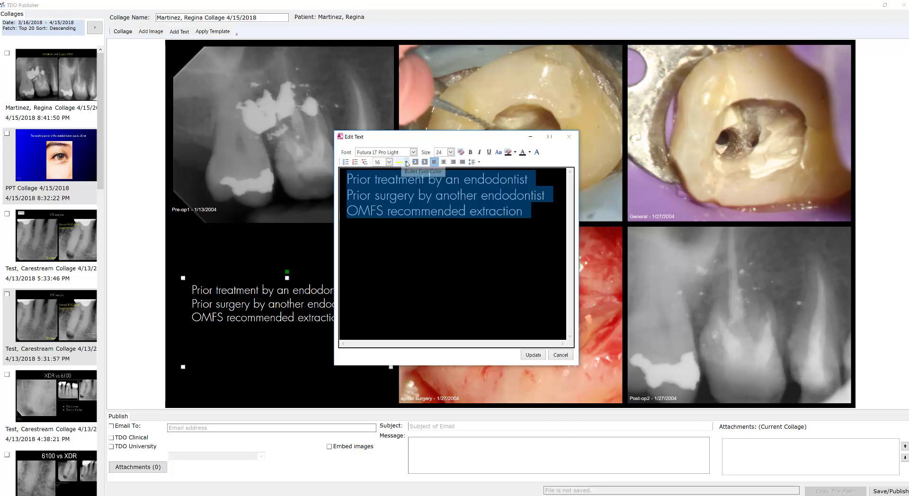
left_click(406, 164)
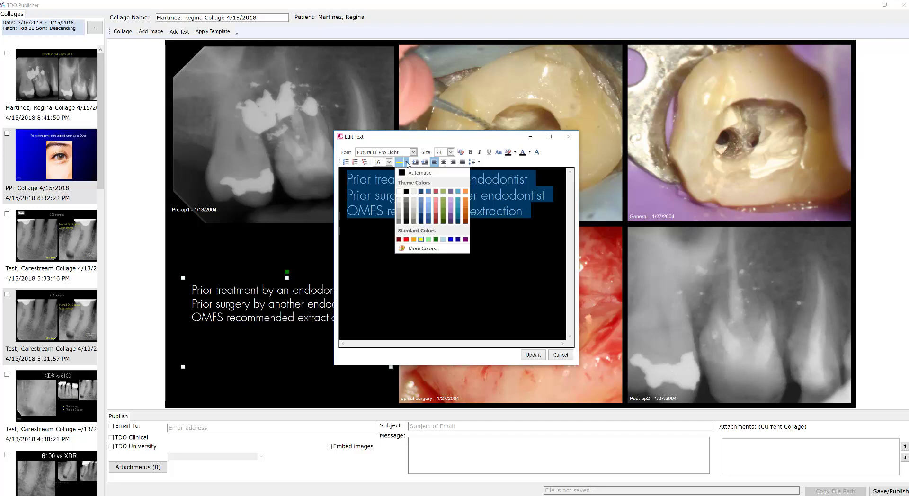
left_click(413, 239)
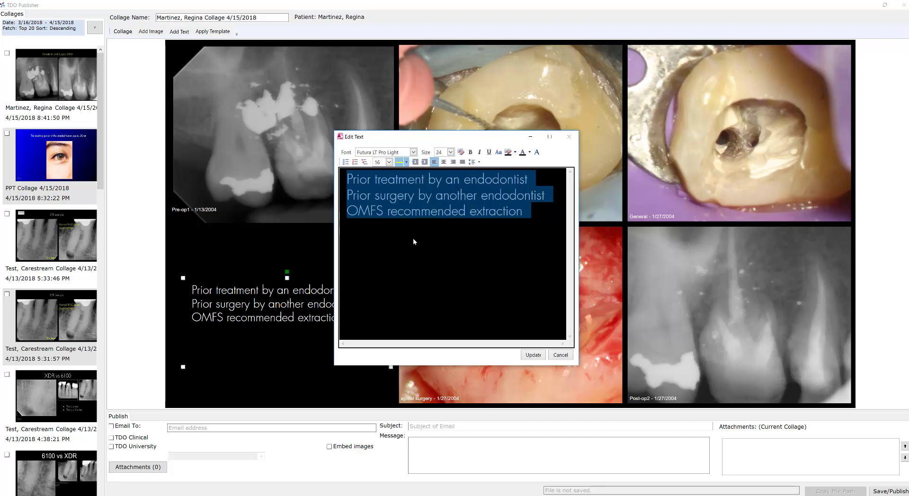
left_click(346, 162)
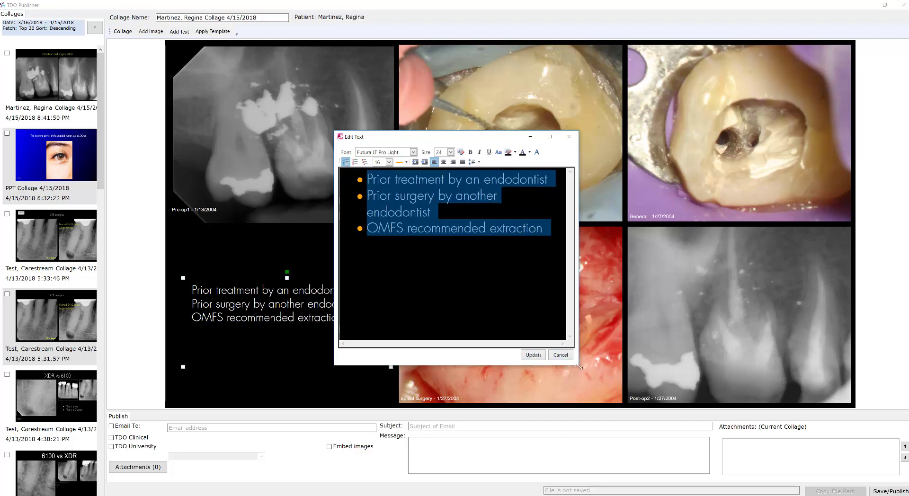
left_click_drag(579, 366, 642, 346)
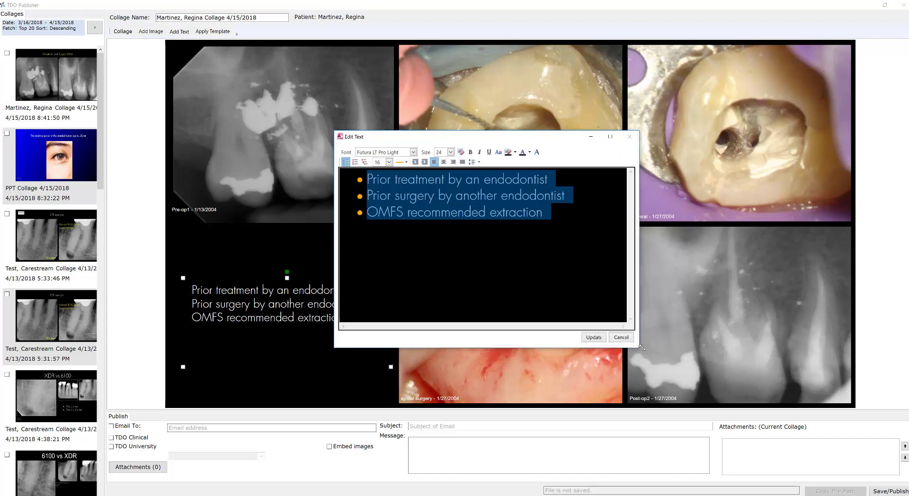
left_click(596, 336)
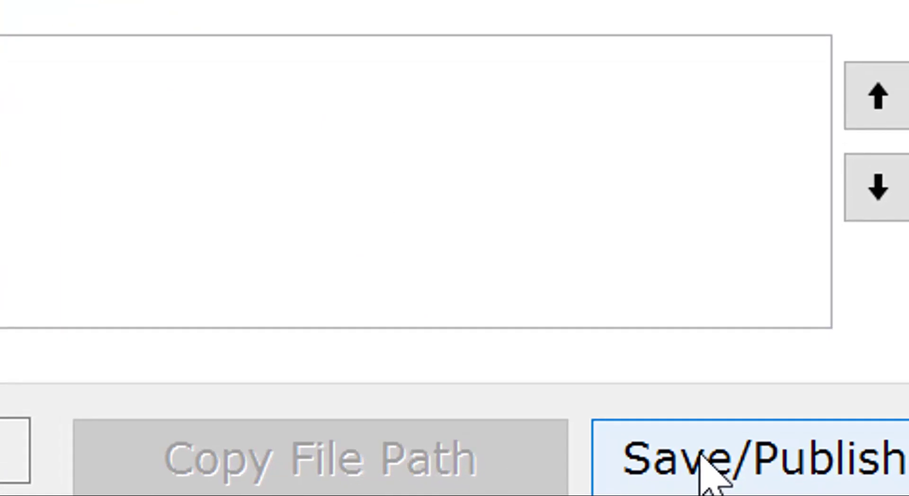
Step: Save the five-image collage and dismiss the confirmation
left_click(714, 435)
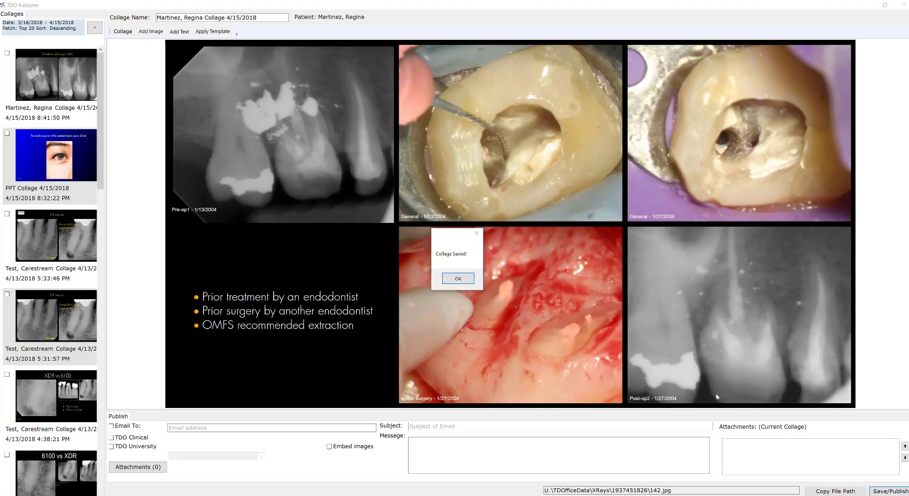
left_click(464, 281)
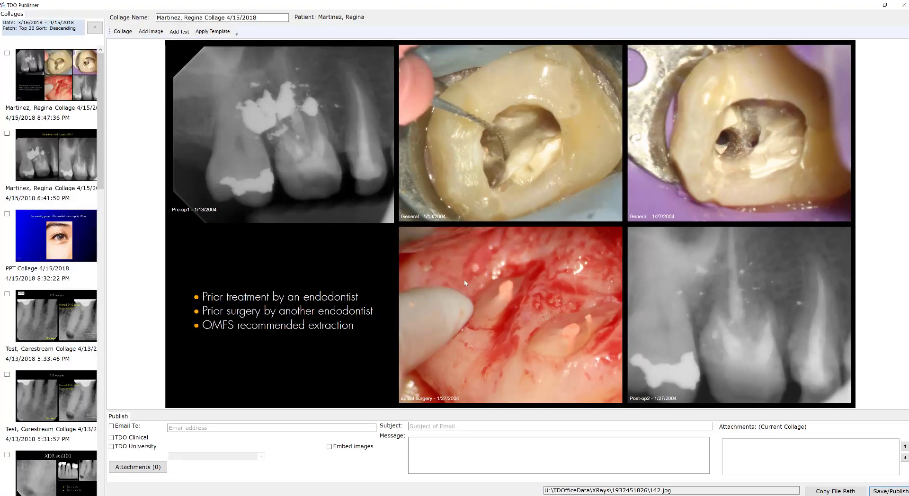